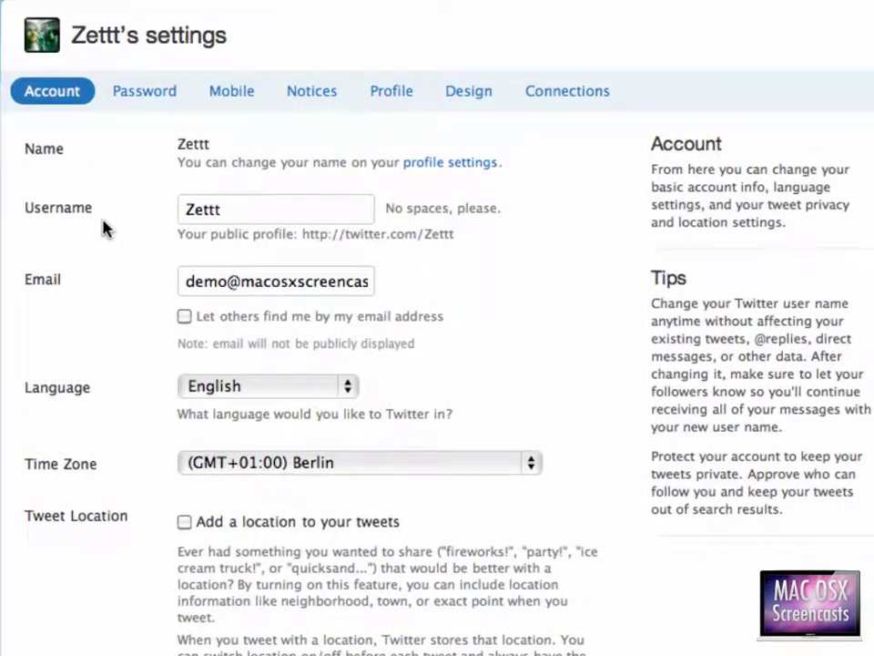
Scroll down to Tweet Privacy and tick the 'Protect my tweets' checkbox.
scroll(104, 229, down, 2)
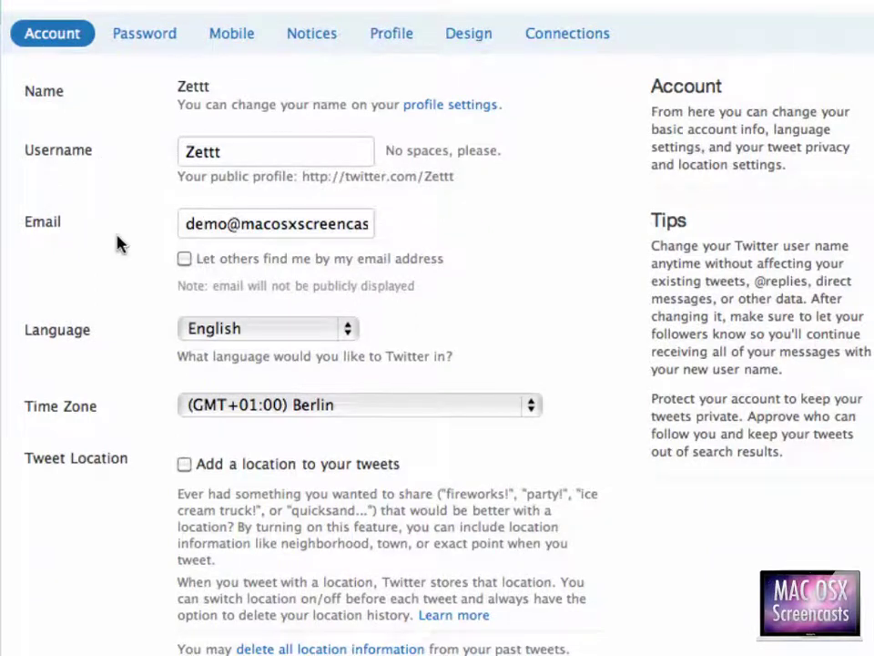
scroll(118, 244, down, 8)
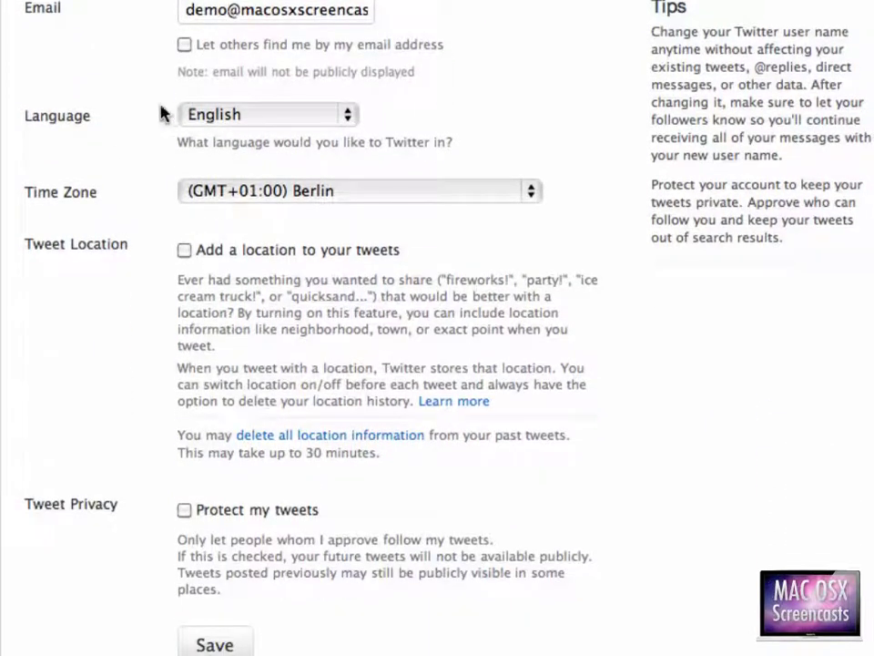
scroll(145, 190, down, 3)
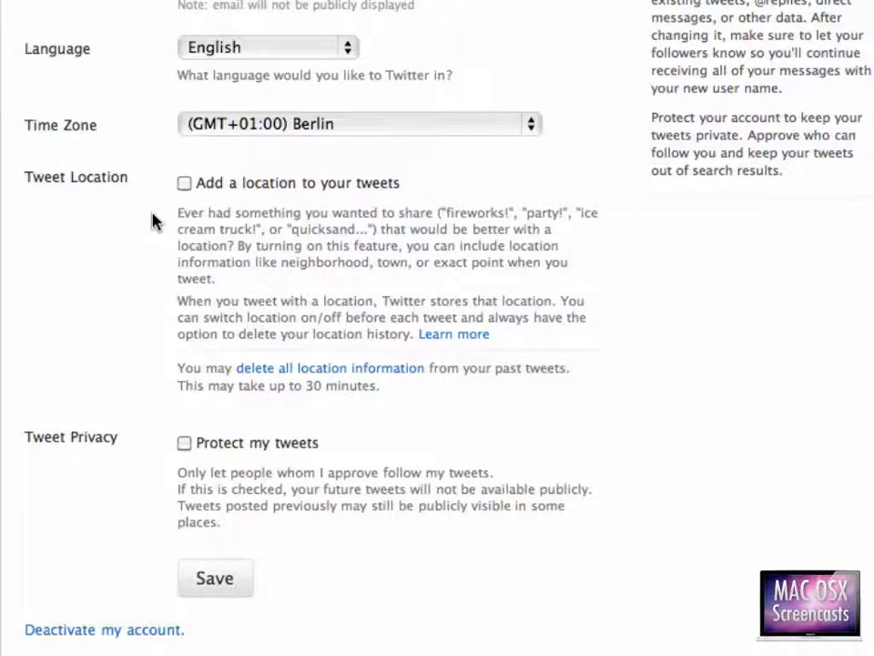
click(184, 444)
Save the tweet-protection change by confirming the account password, then highlight the find-by-email option.
click(225, 574)
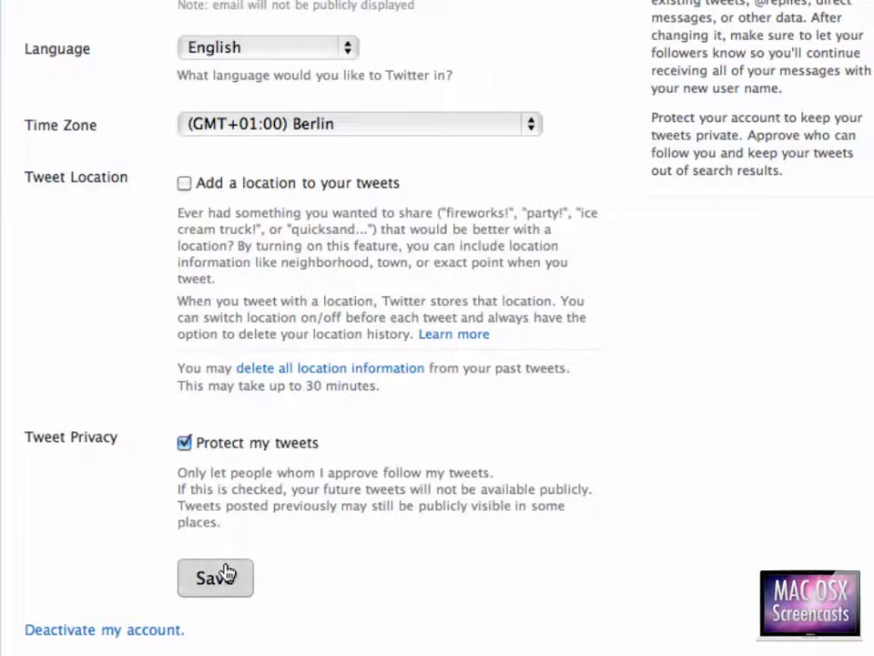
text(••••••)
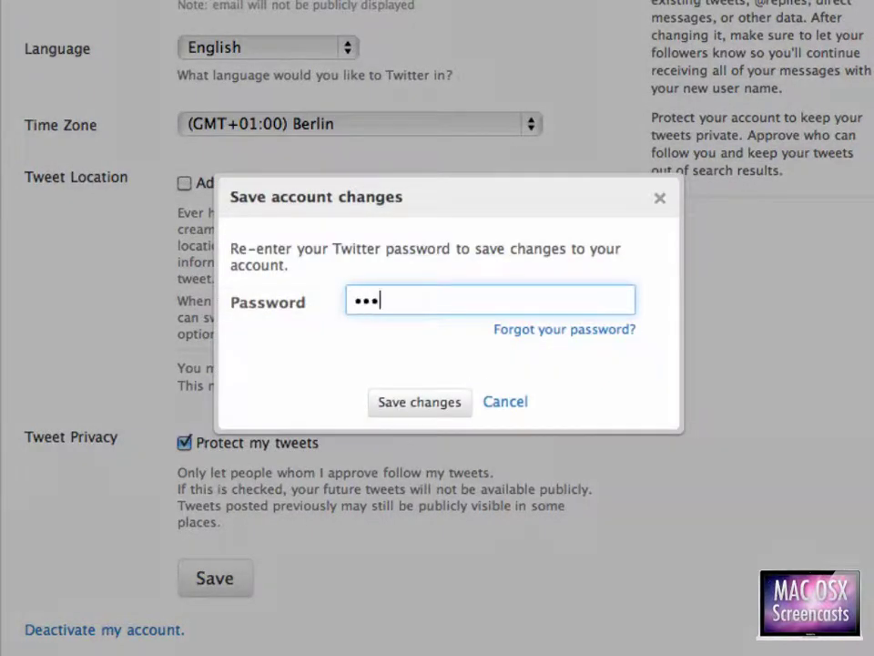
text(••••••••••)
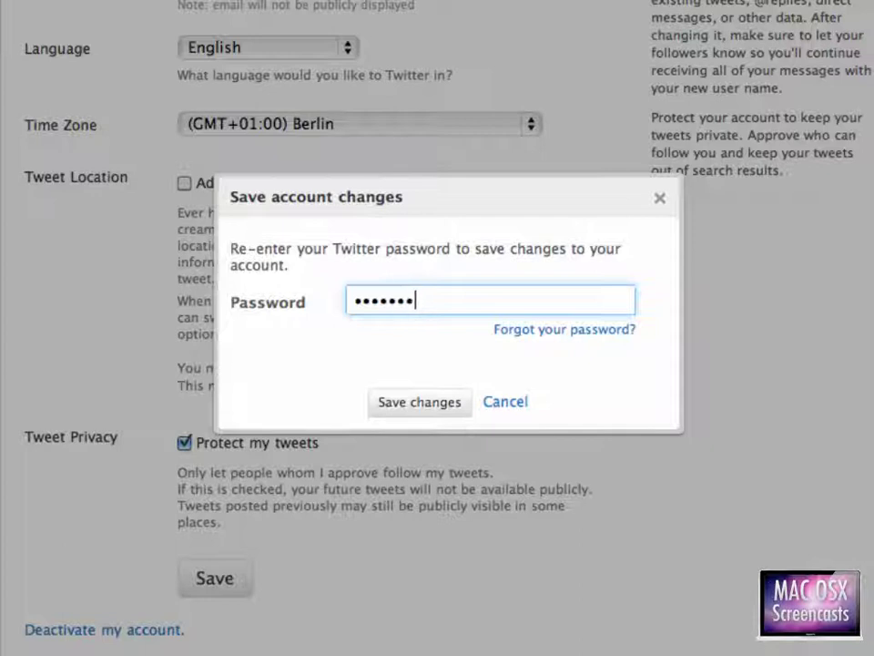
text(•)
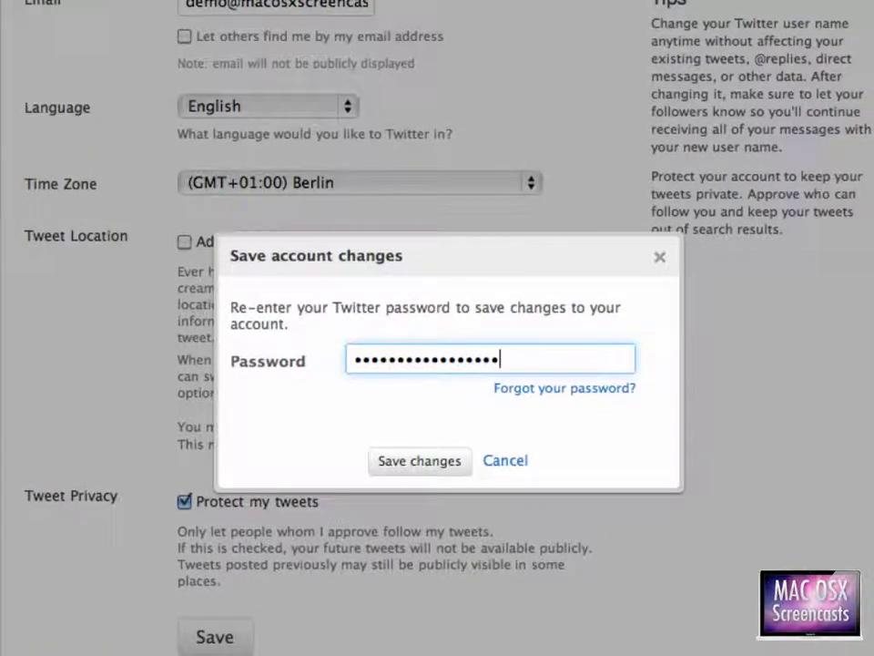
key(Return)
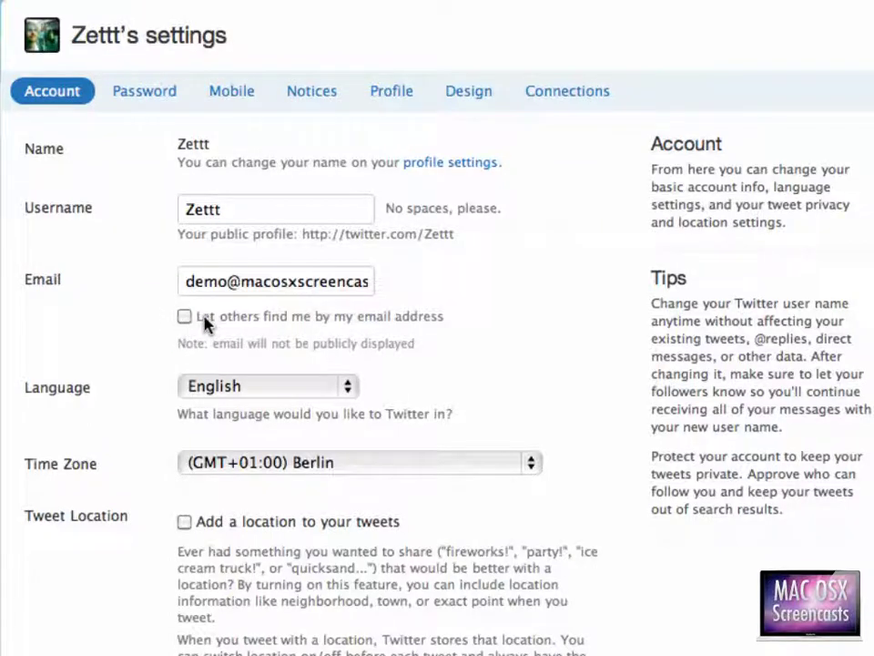
drag(197, 316, 453, 318)
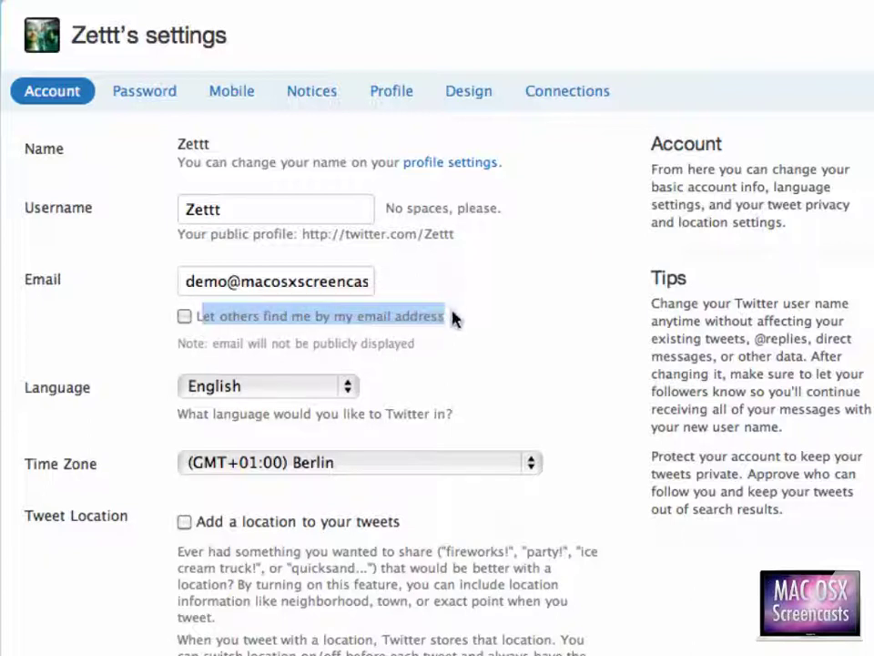
click(453, 318)
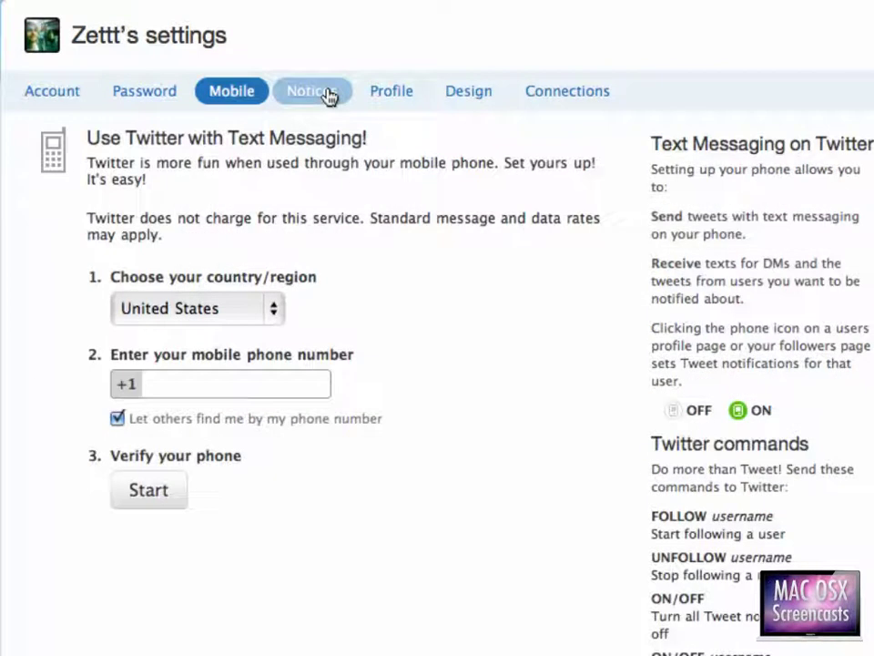
Review the direct-message email notice setting, then compare the Profile settings with the public profile.
click(328, 95)
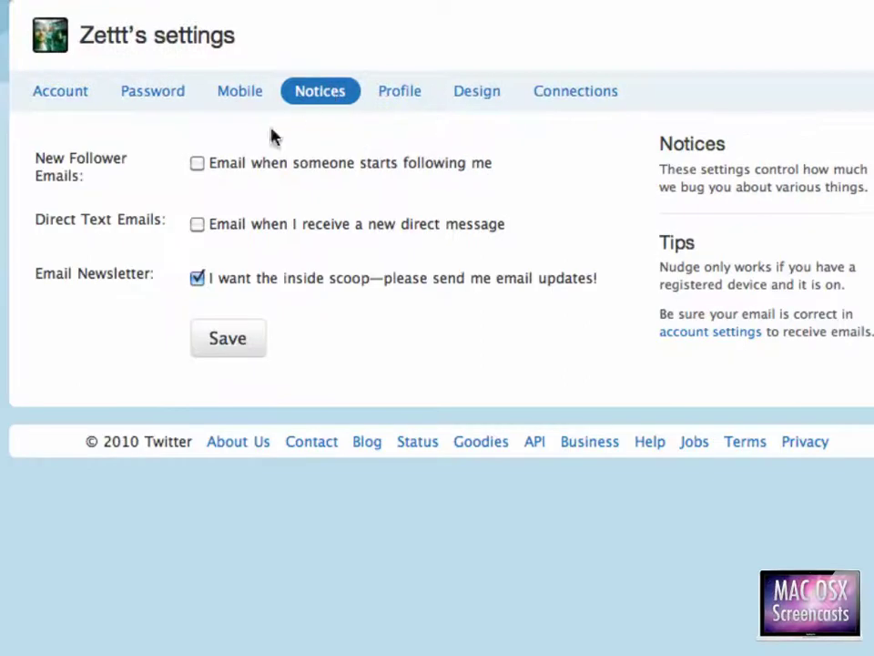
drag(91, 188, 162, 227)
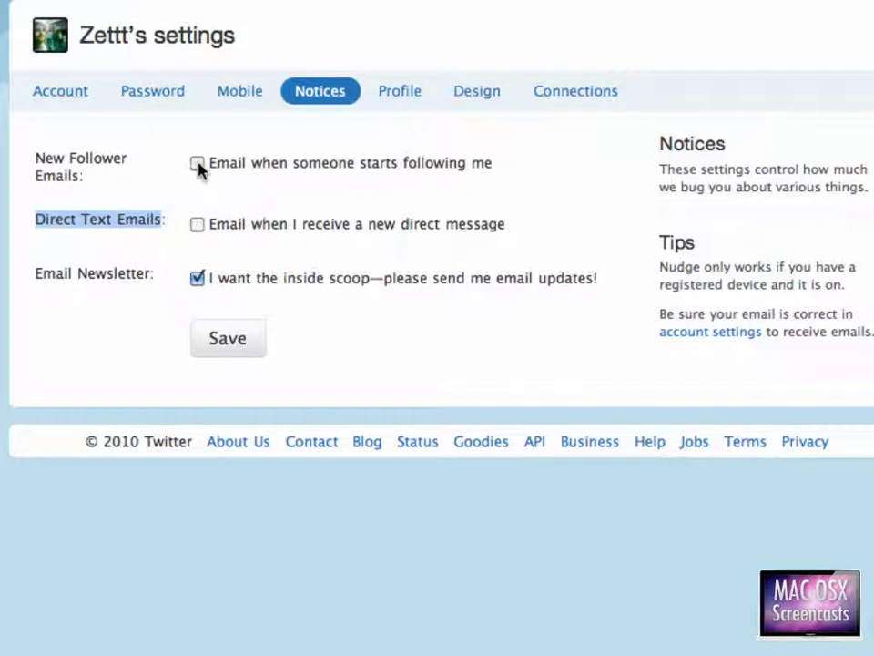
click(399, 93)
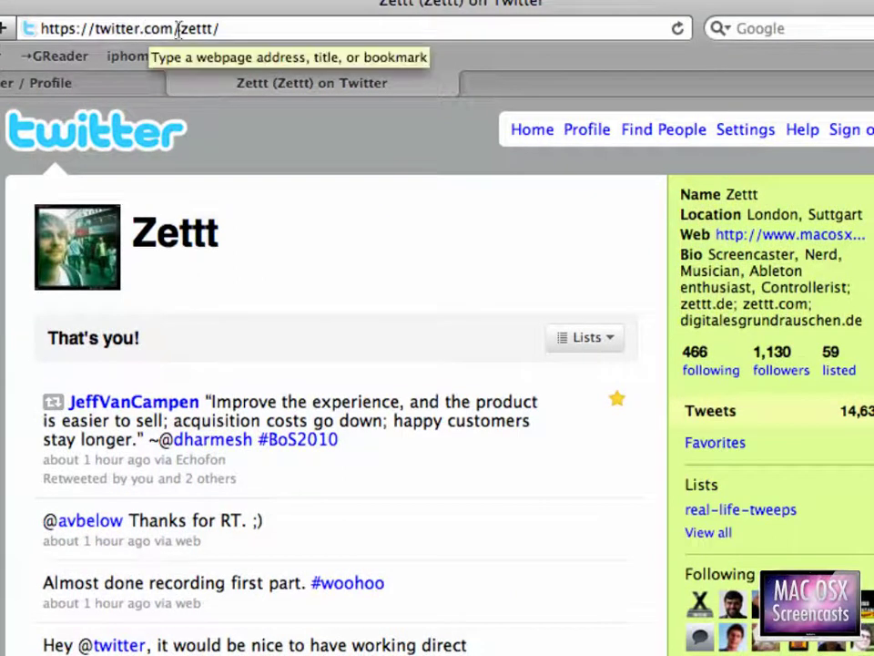
click(107, 89)
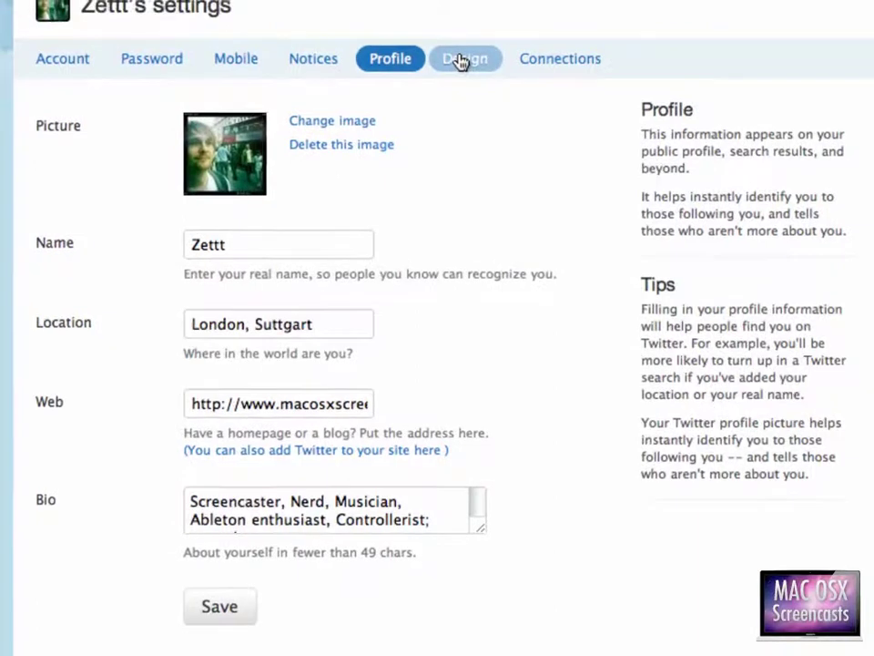
Compare the Design settings with the public profile, then bring up the Connections list of authorised apps.
click(464, 50)
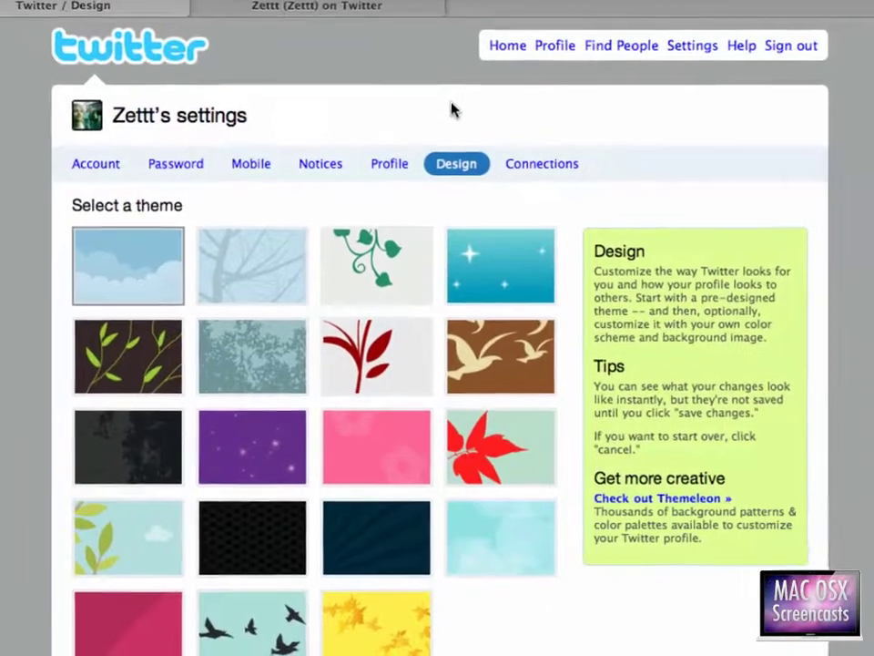
key(ctrl+Tab)
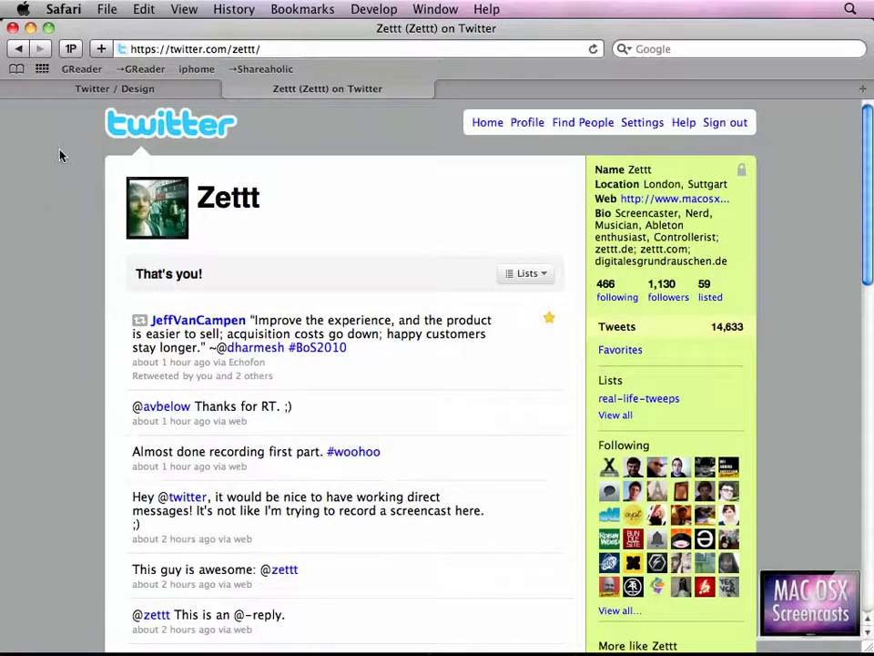
key(ctrl+shift+Tab)
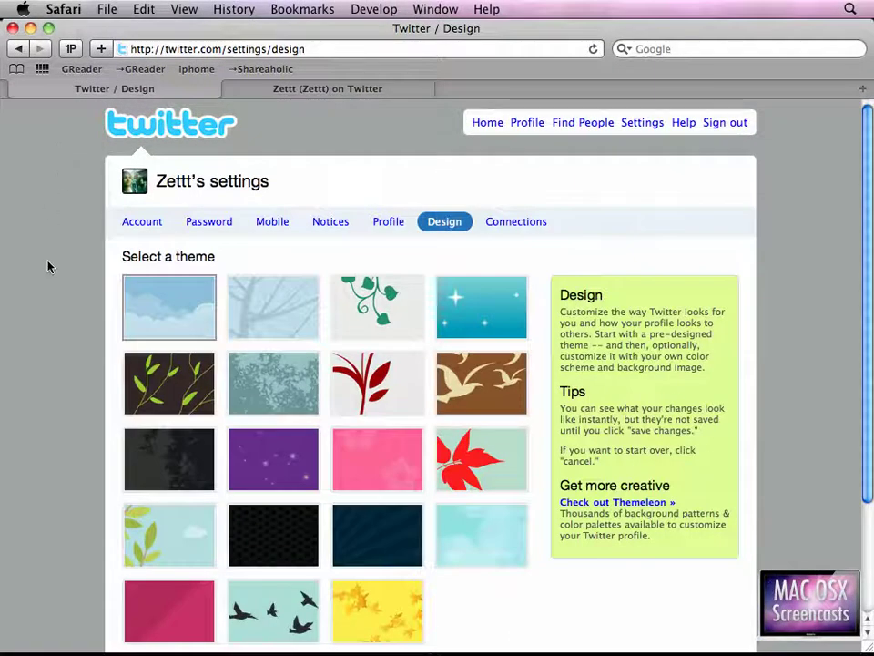
scroll(49, 266, down, 3)
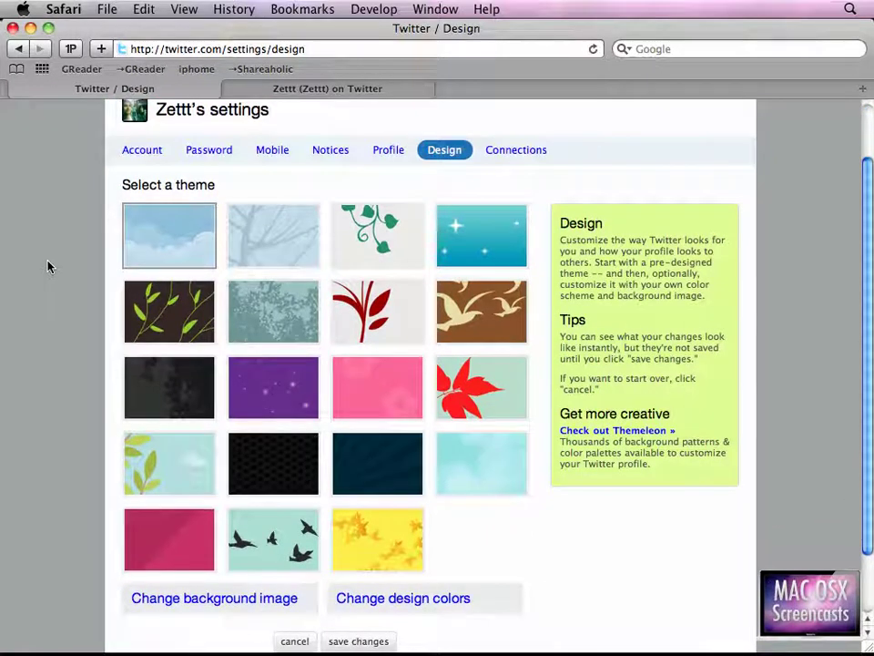
scroll(49, 266, up, 3)
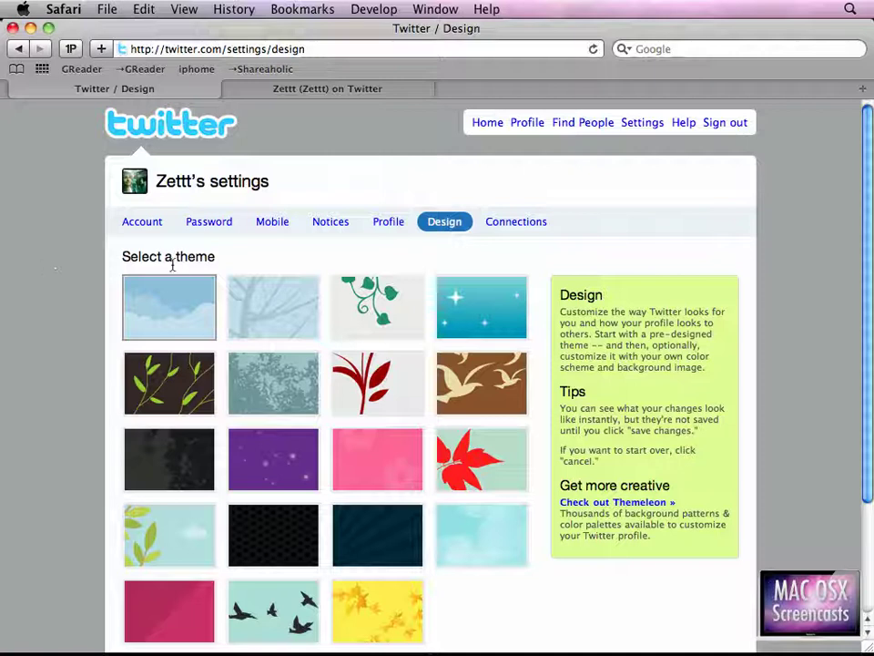
click(503, 233)
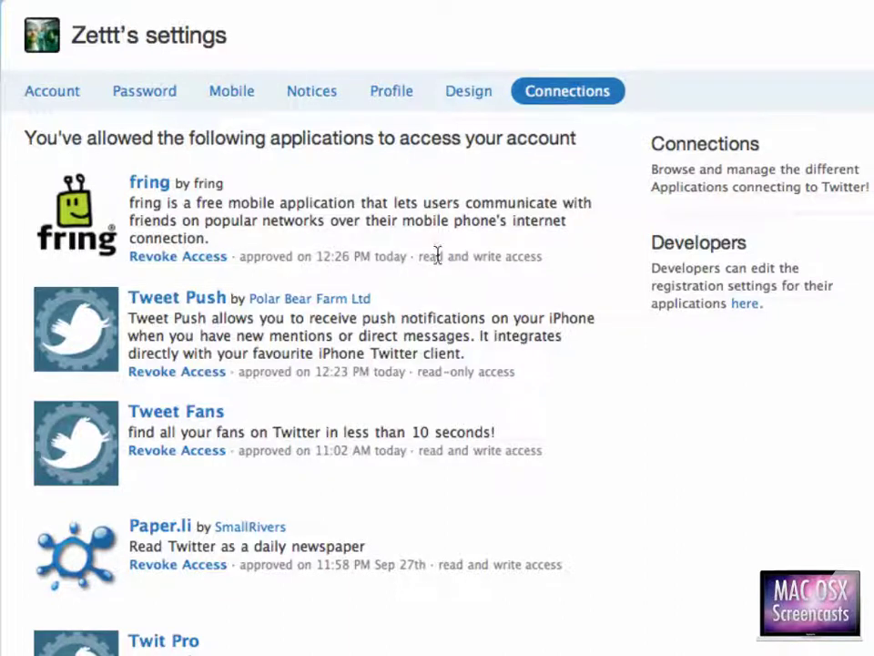
Highlight fring's read and write access in the connected applications list.
drag(420, 256, 507, 254)
click(524, 263)
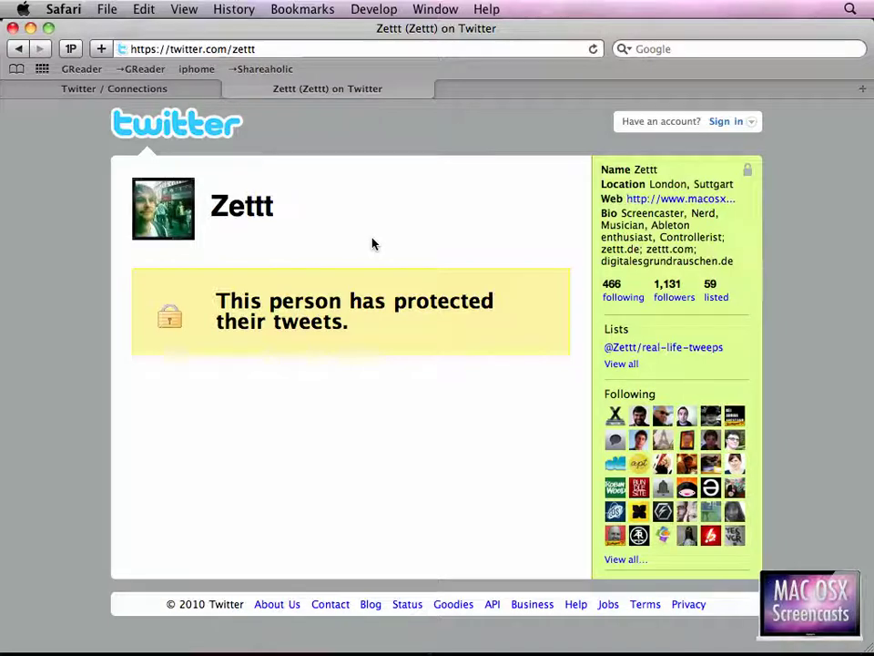
Sign in with the second account's username and password, then send the protected profile a follow request.
click(724, 121)
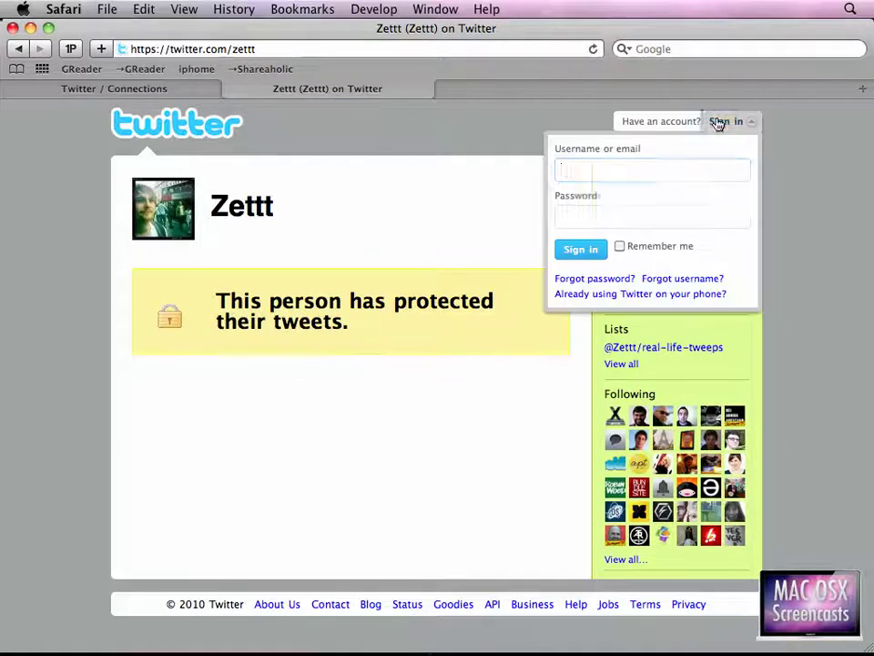
text(macsc)
key(super+backslash)
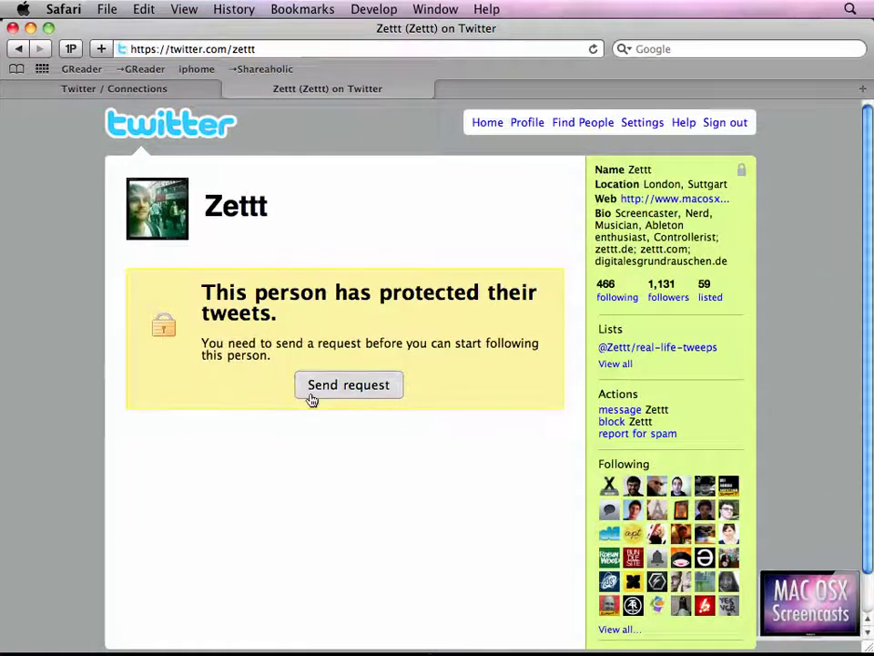
click(311, 398)
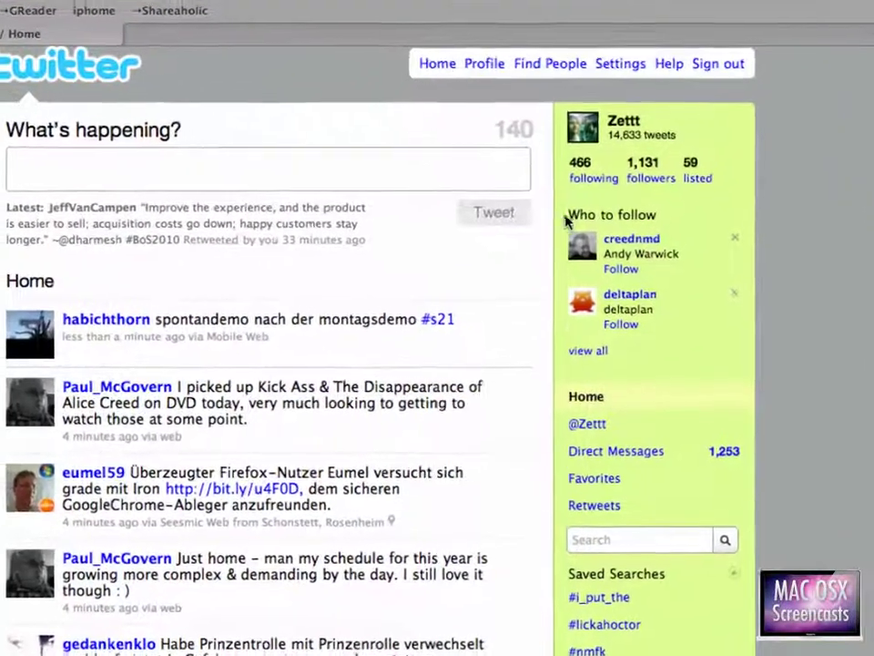
drag(583, 229, 678, 231)
click(662, 203)
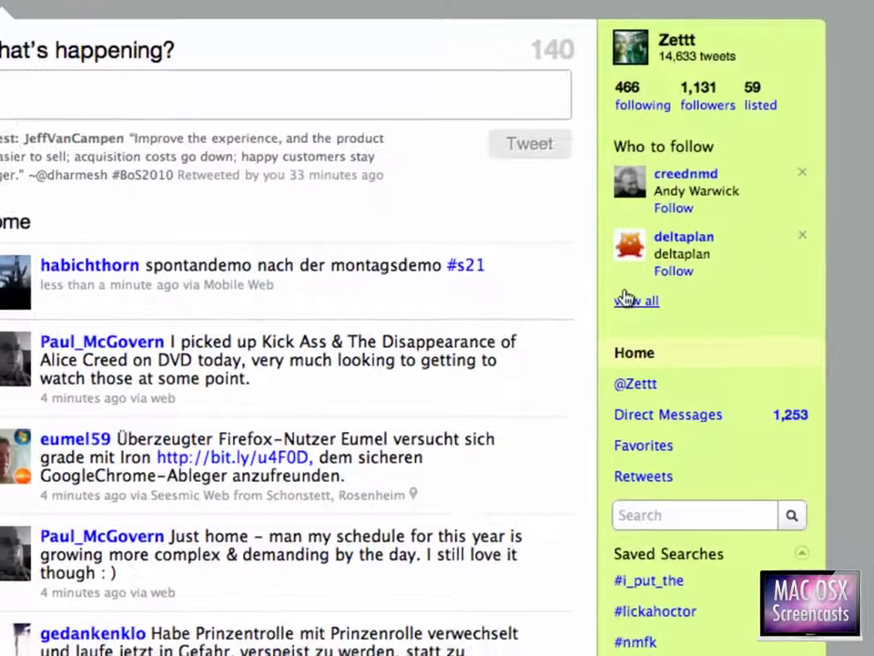
Look through all Who to follow suggestions, then the Browse Interests topic categories.
click(588, 323)
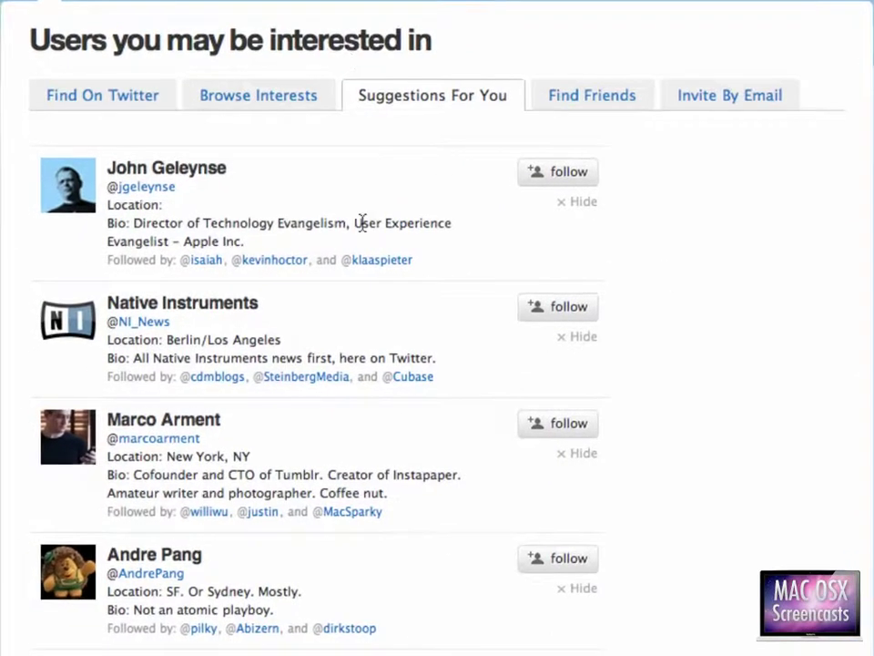
scroll(362, 223, down, 10)
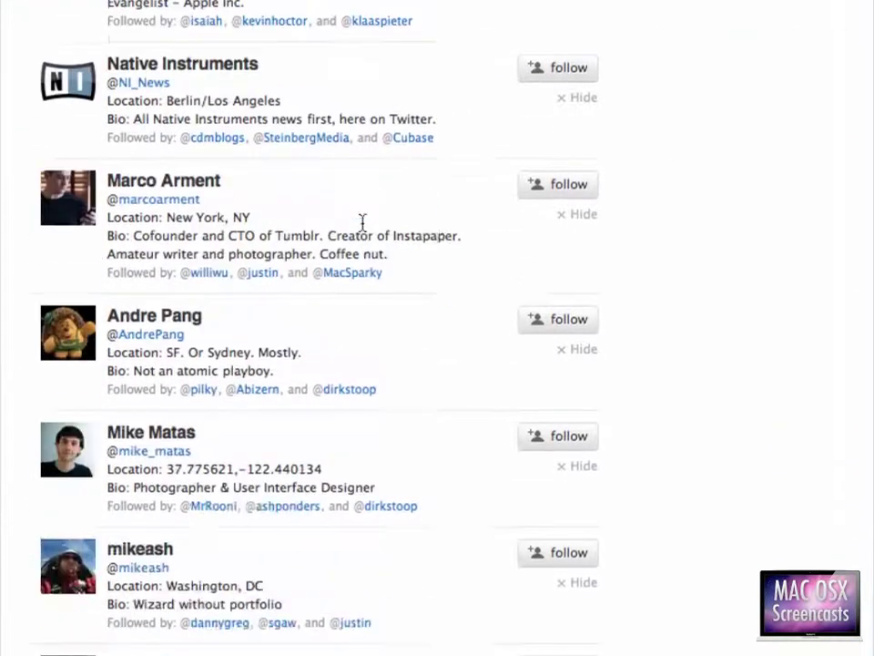
scroll(362, 226, up, 10)
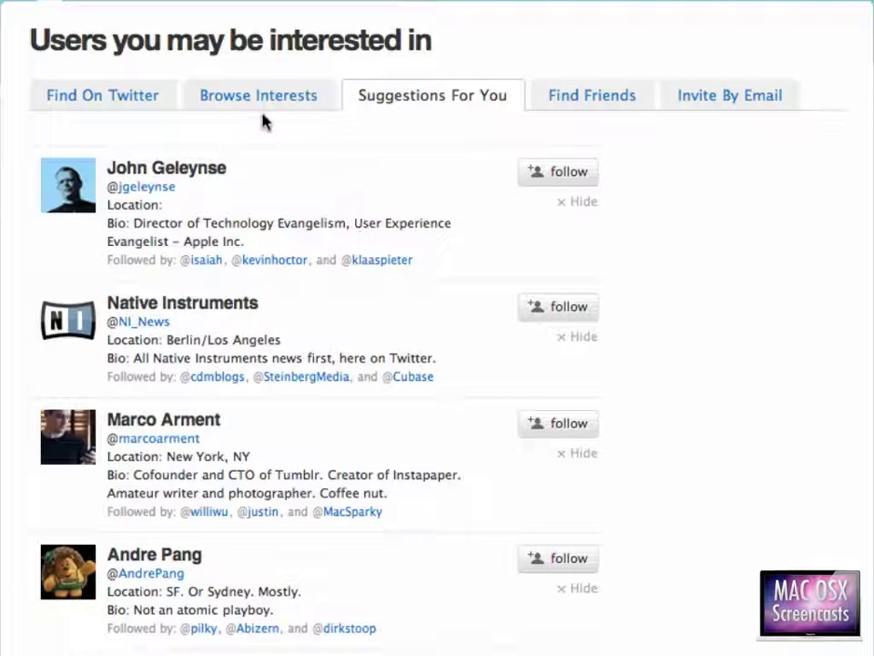
click(258, 107)
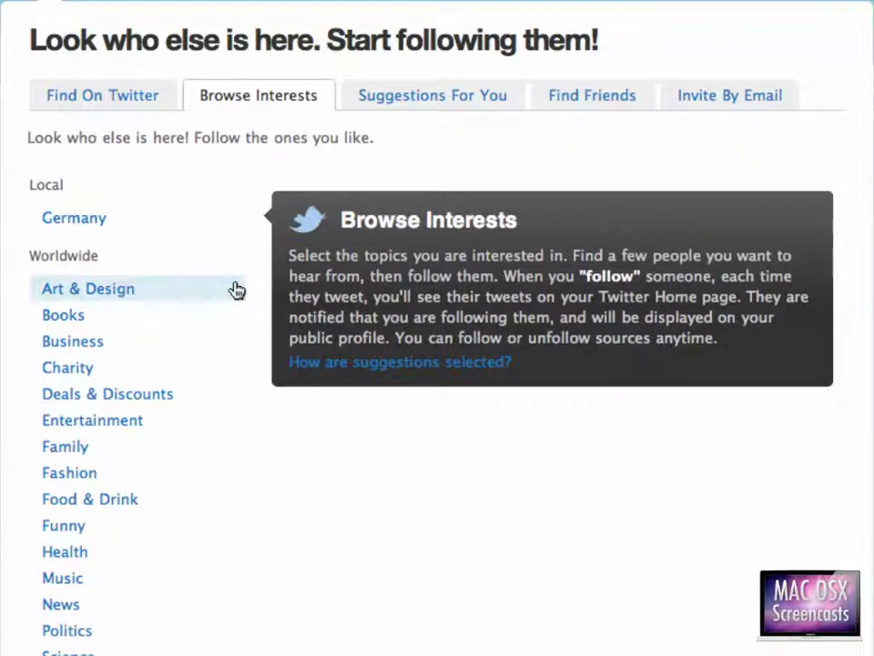
scroll(237, 290, down, 5)
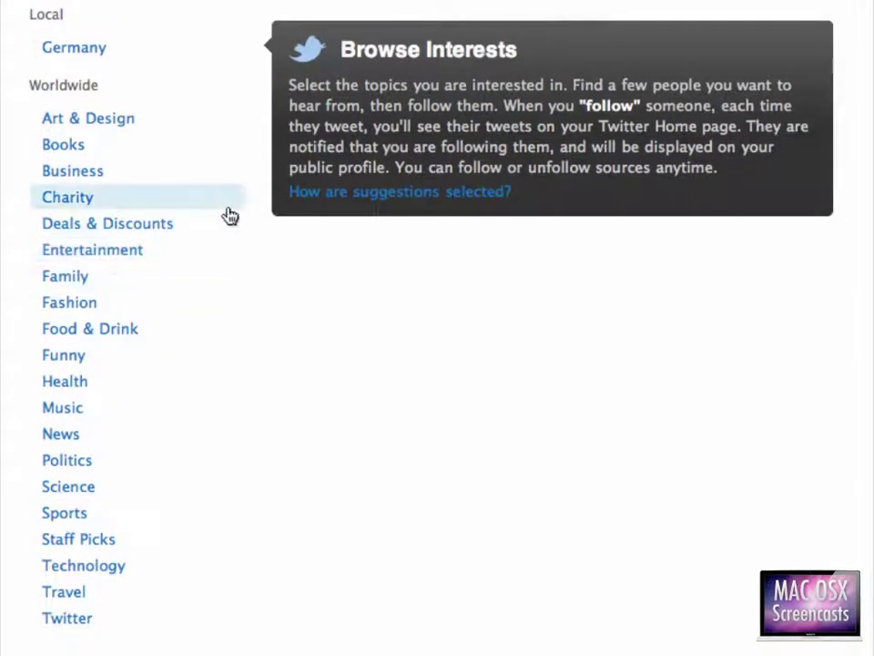
scroll(210, 118, up, 5)
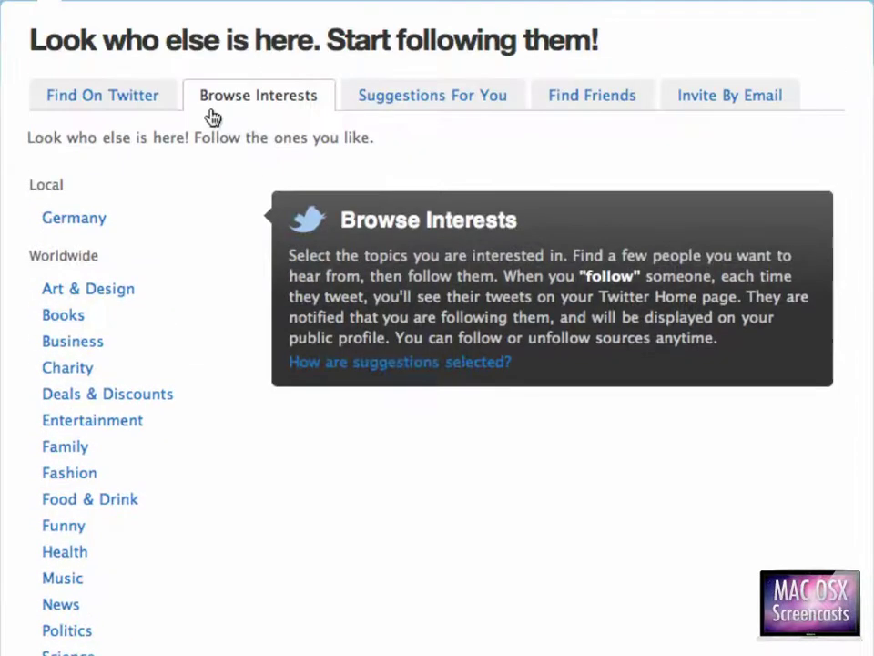
Visit Find On Twitter, then scroll the home timeline down to the RSS feed link.
click(105, 84)
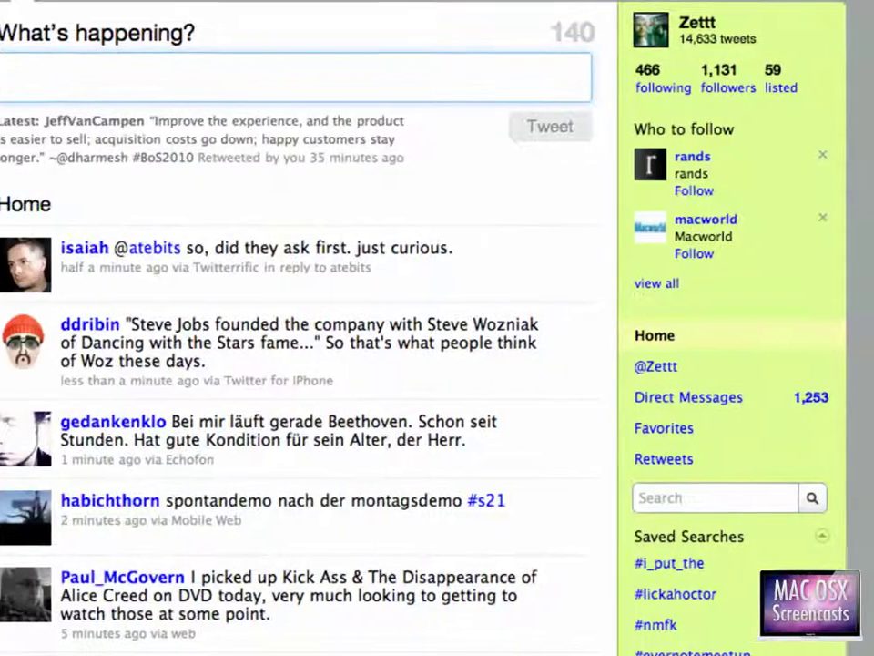
scroll(491, 88, down, 5)
scroll(477, 93, down, 7)
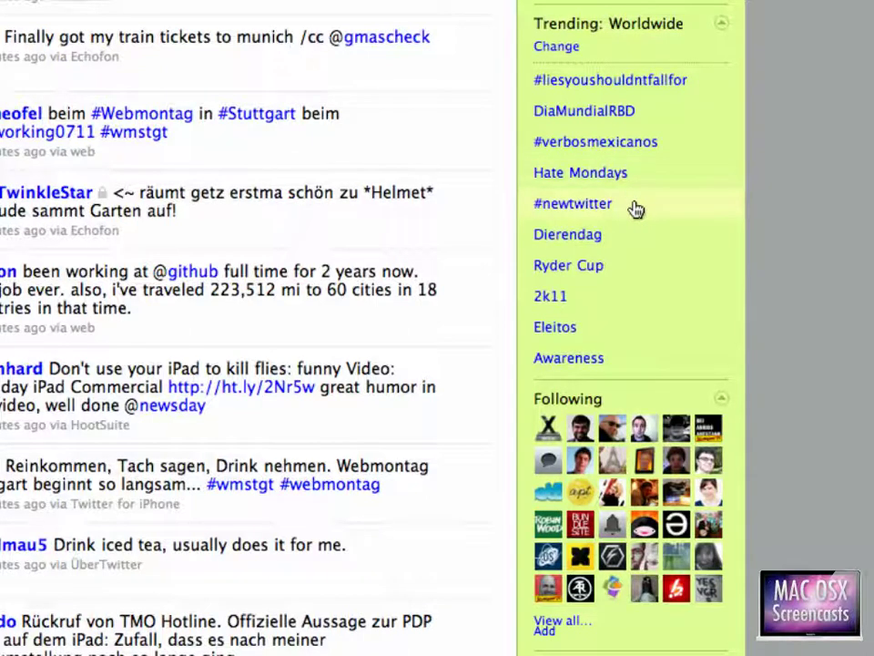
scroll(635, 208, down, 5)
scroll(775, 390, down, 7)
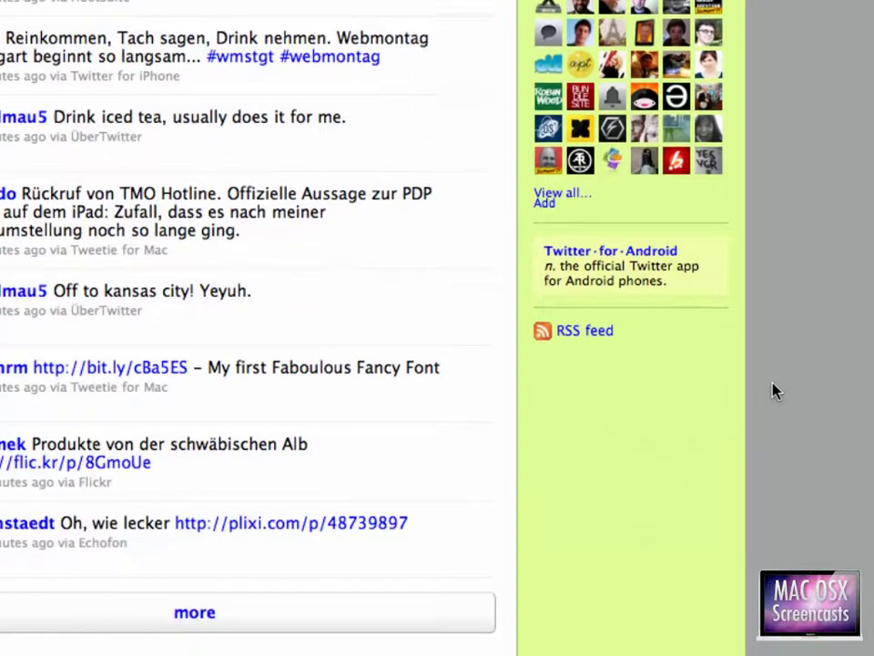